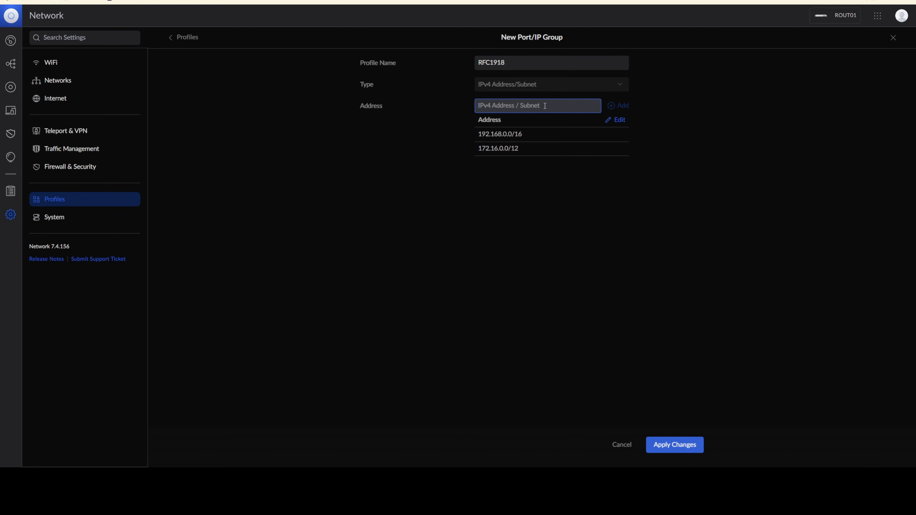
Step: Add the subnet 10.0.0.0/8 to the RFC1918 address group and save the group
type("10.0.0.0/8")
left_click(622, 107)
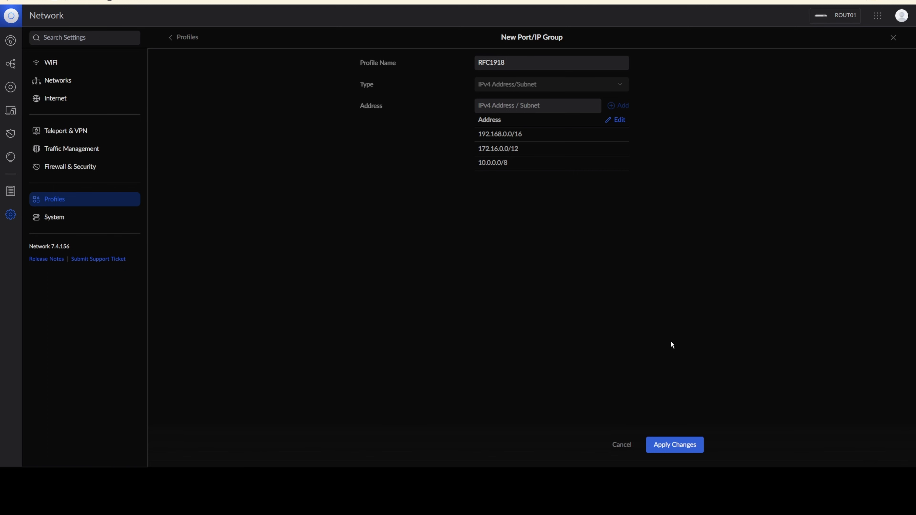
left_click(672, 450)
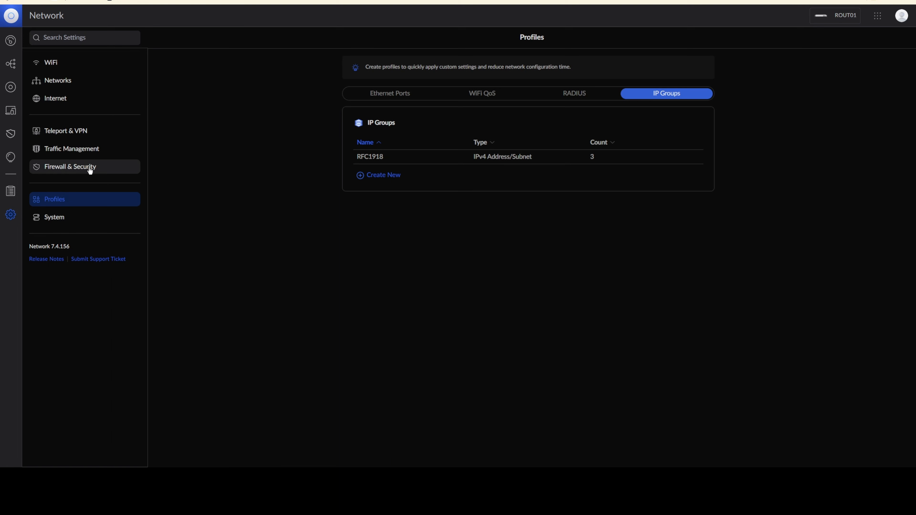
Step: Create a firewall rule of type LAN In with the description "10GT - Allow all Established/Related Traffic"
left_click(75, 168)
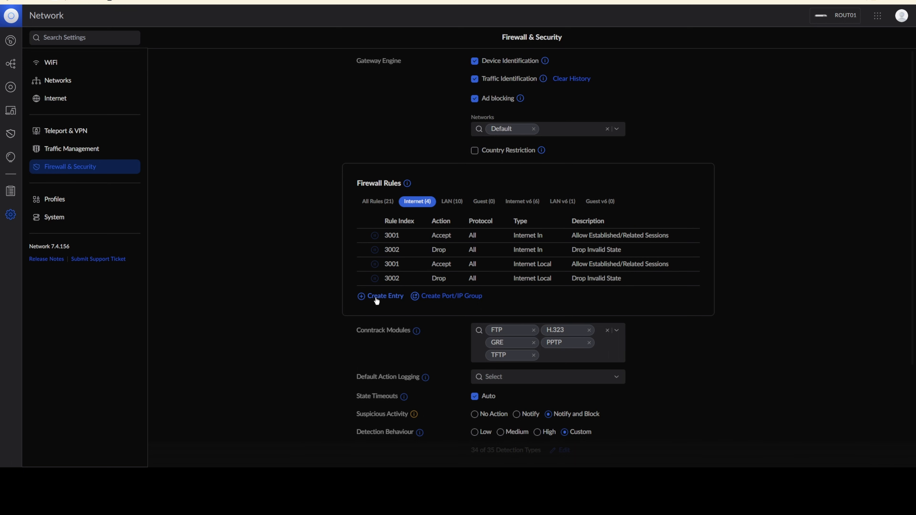
left_click(366, 298)
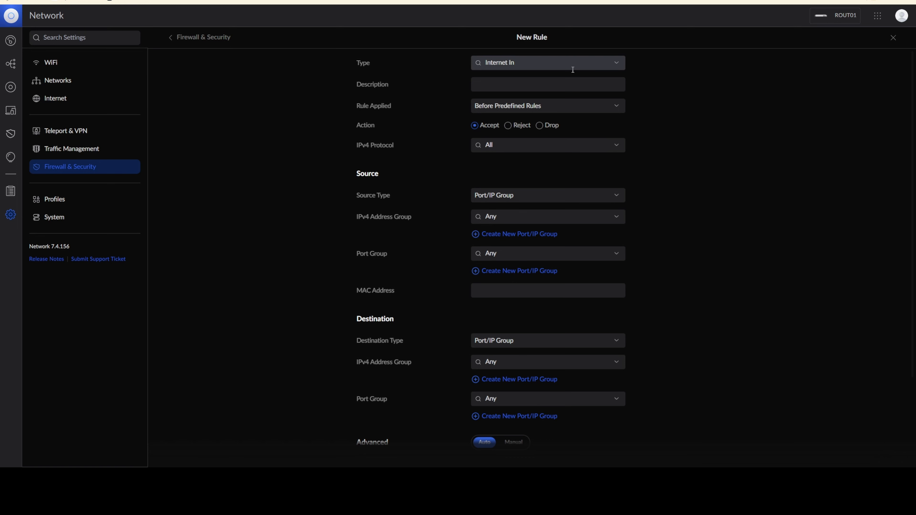
left_click(617, 65)
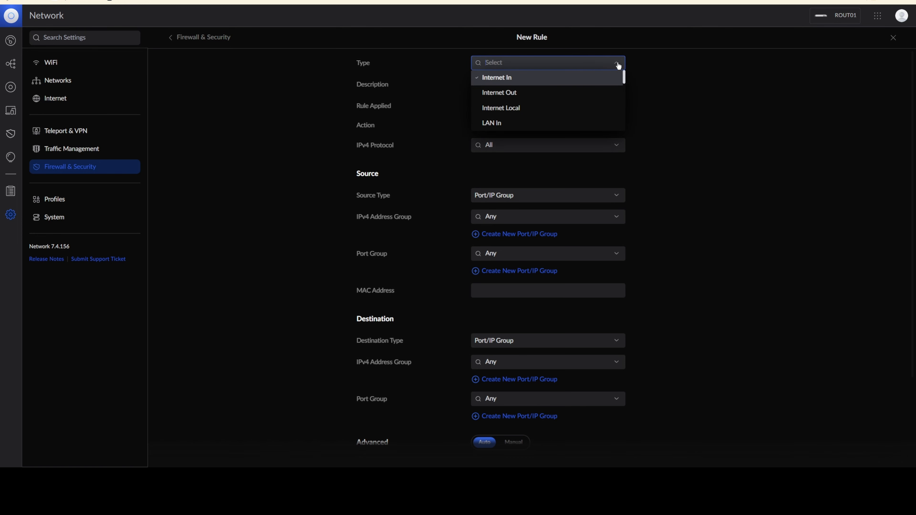
left_click(505, 124)
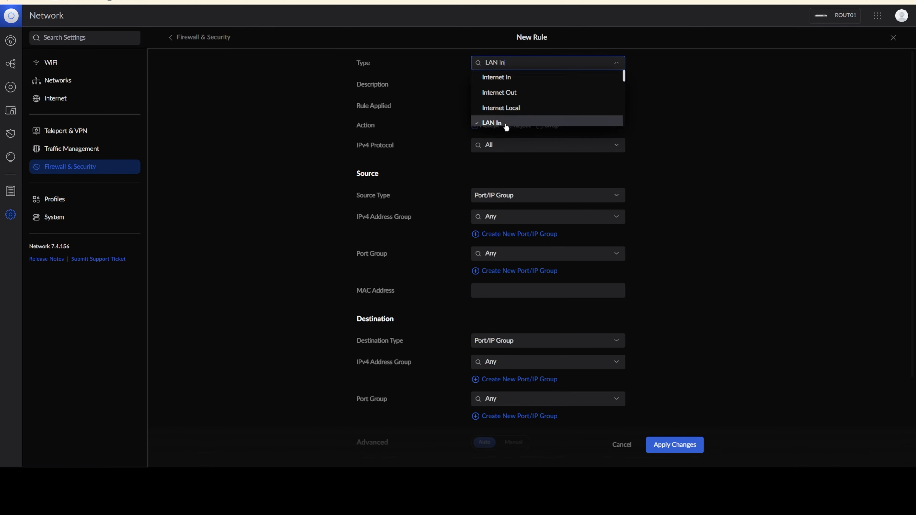
left_click(547, 84)
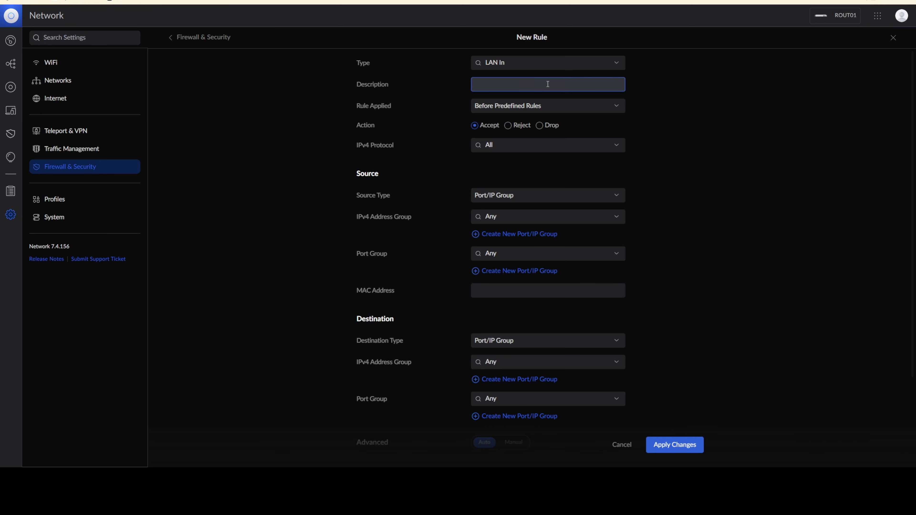
type("GT")
type("low all Established/Related Traffic")
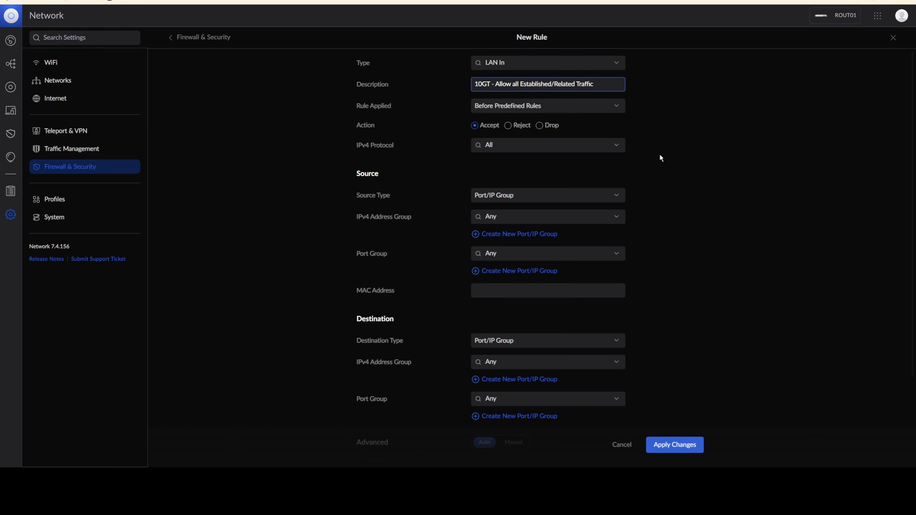
Step: Switch the rule's advanced settings to Manual, match the Established and Related states, and save the rule
scroll(660, 155, "down", 1)
scroll(660, 155, "down", 2)
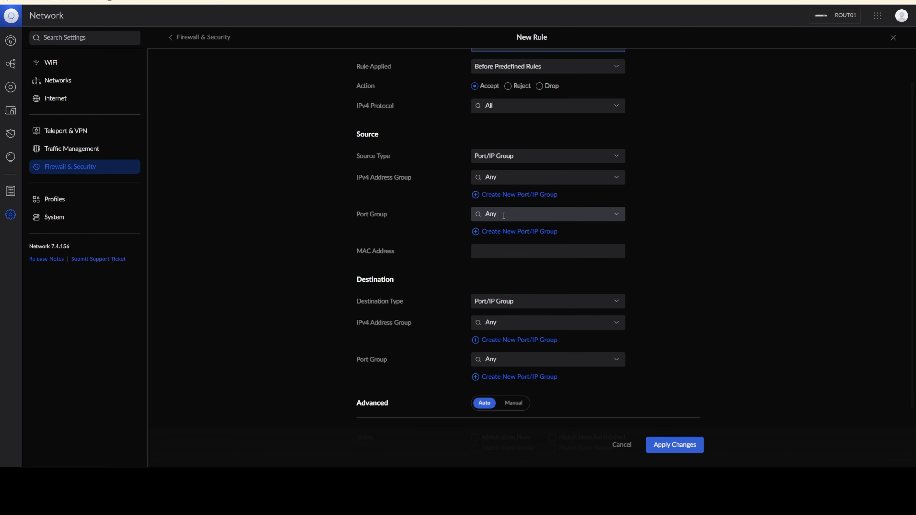
scroll(434, 239, "down", 2)
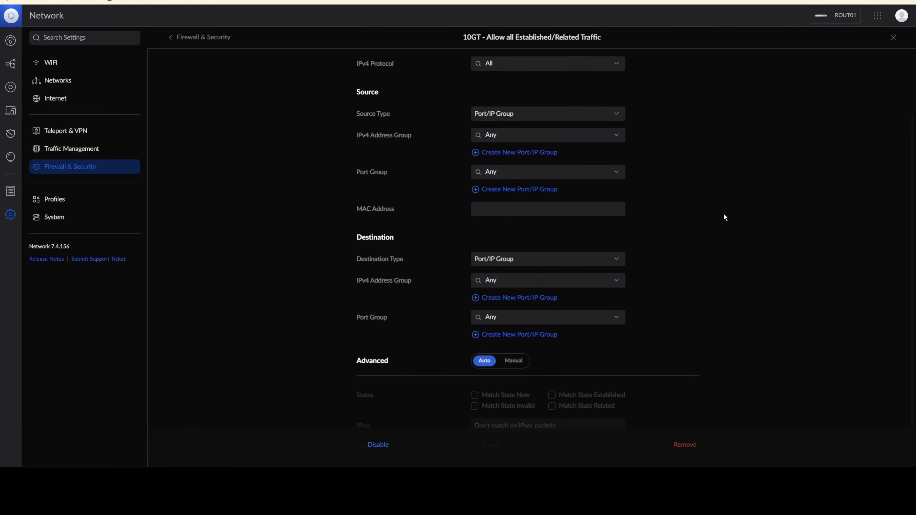
scroll(724, 213, "down", 1)
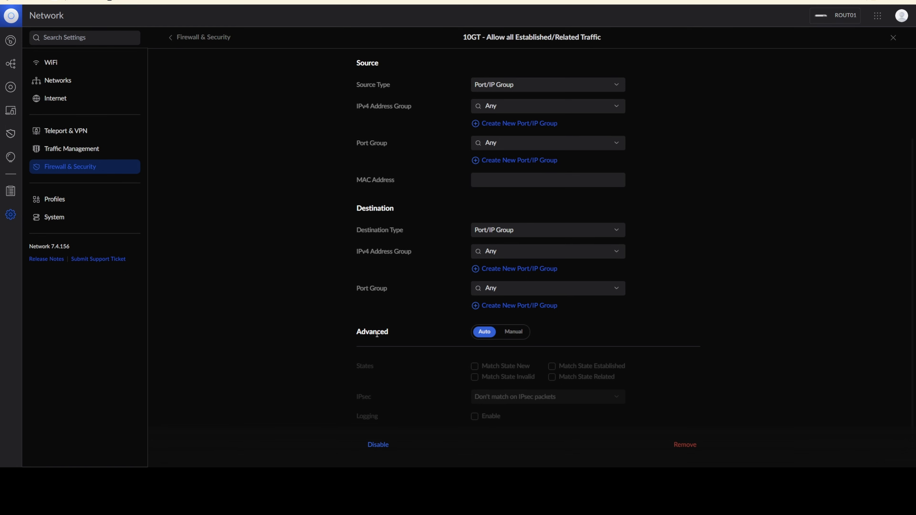
left_click(516, 332)
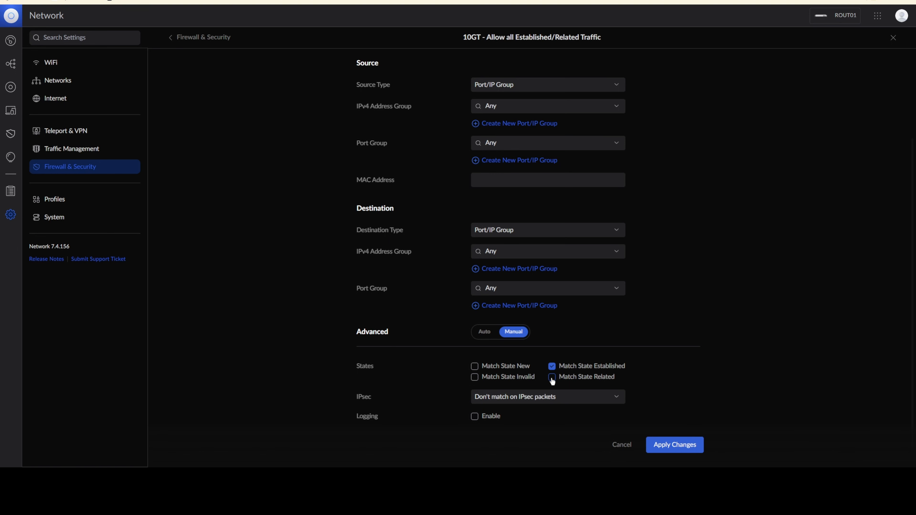
left_click(552, 377)
left_click(671, 446)
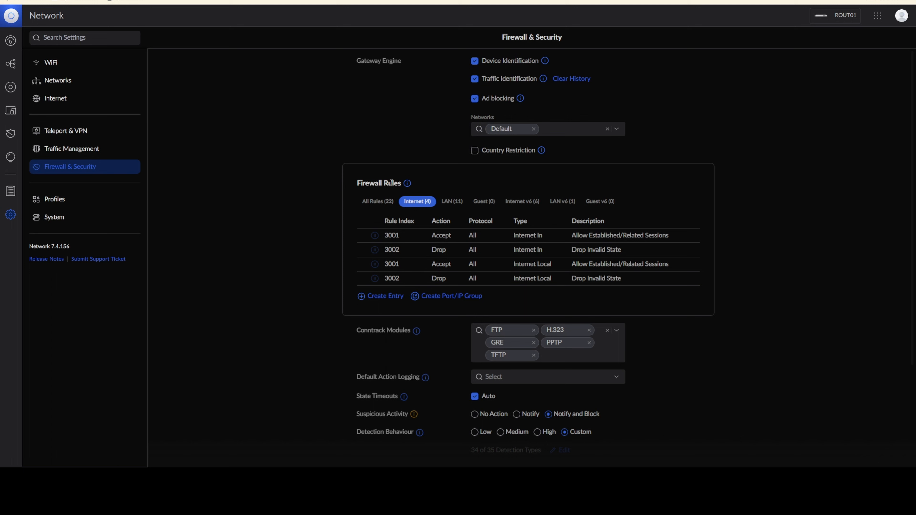
Step: From the LAN firewall rules, create a LAN In rule described as "10GT - Allow Main LAN to access all VLANS"
left_click(453, 202)
scroll(483, 259, "up", 1)
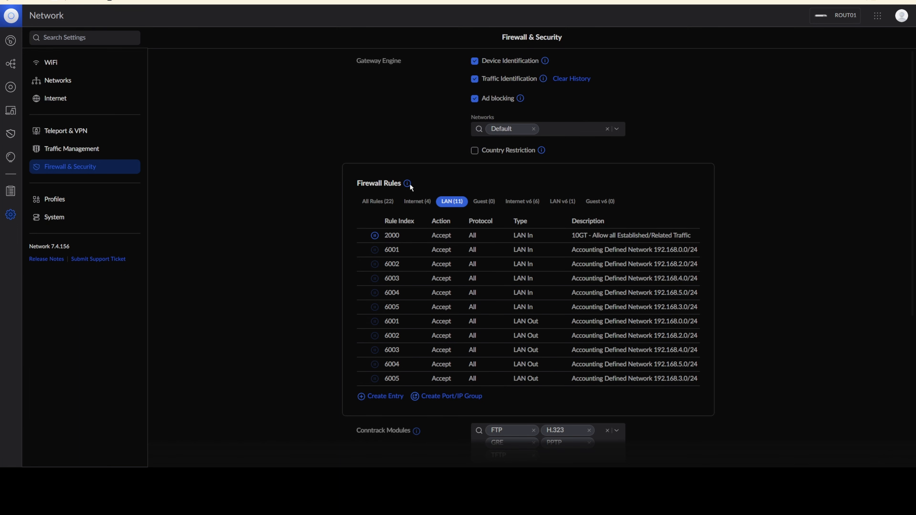
scroll(407, 181, "down", 3)
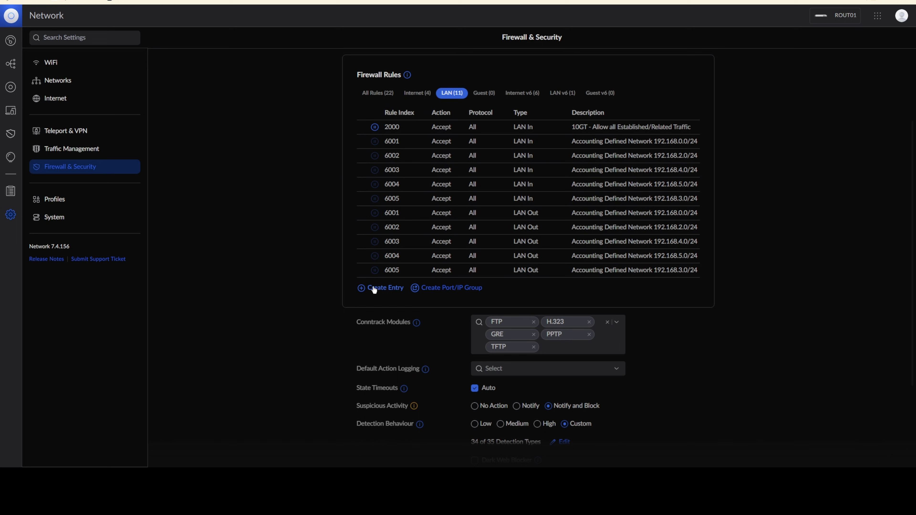
left_click(389, 293)
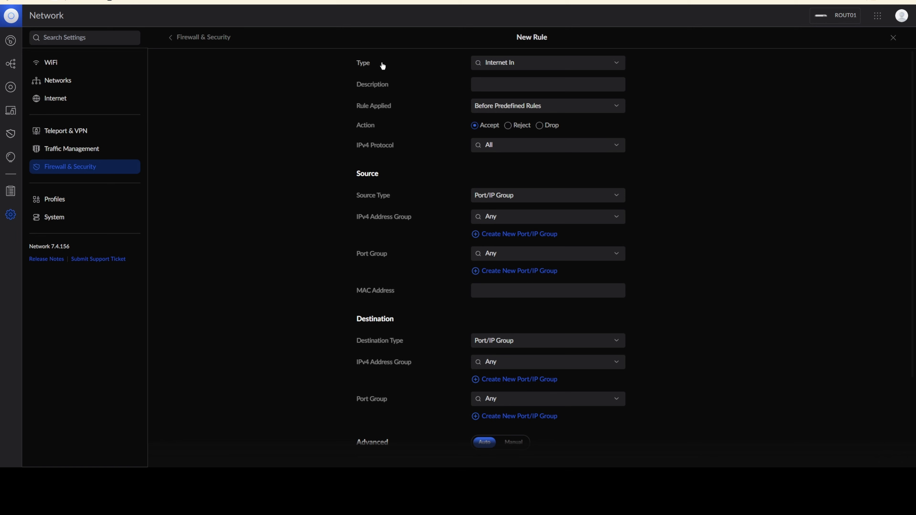
left_click(535, 61)
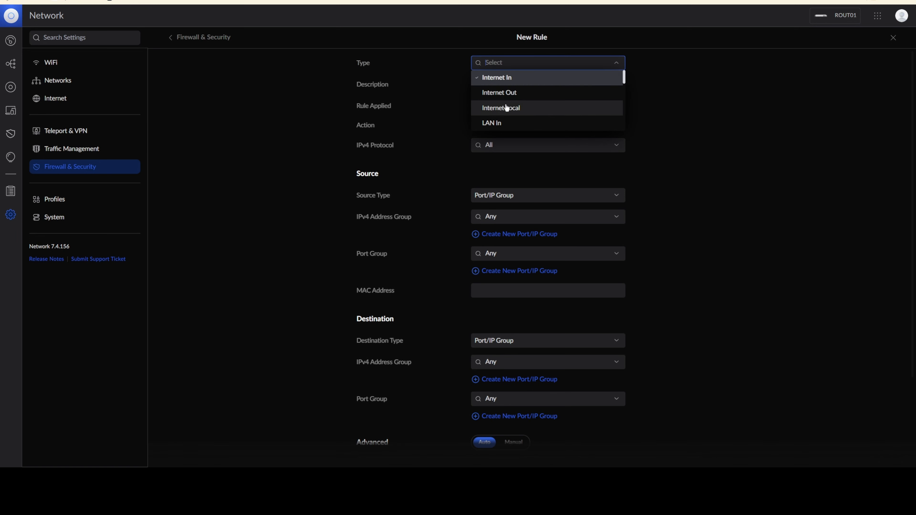
left_click(499, 123)
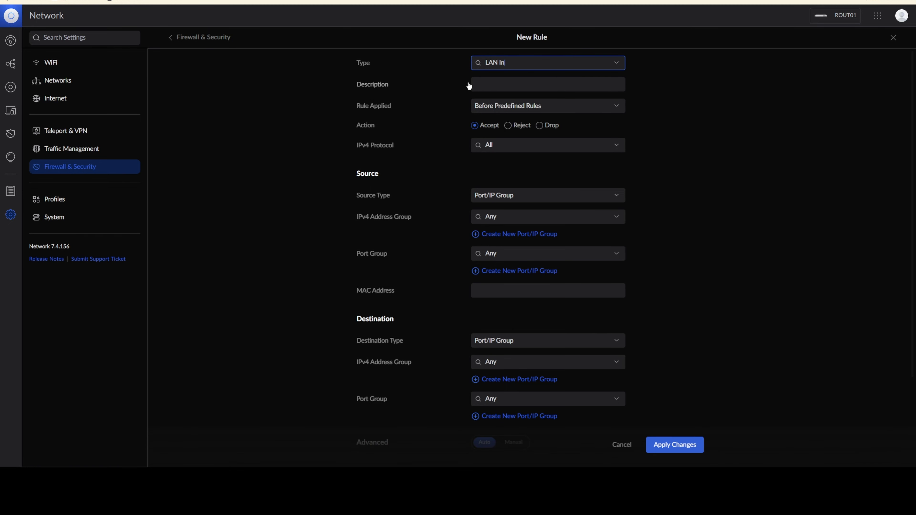
left_click(526, 82)
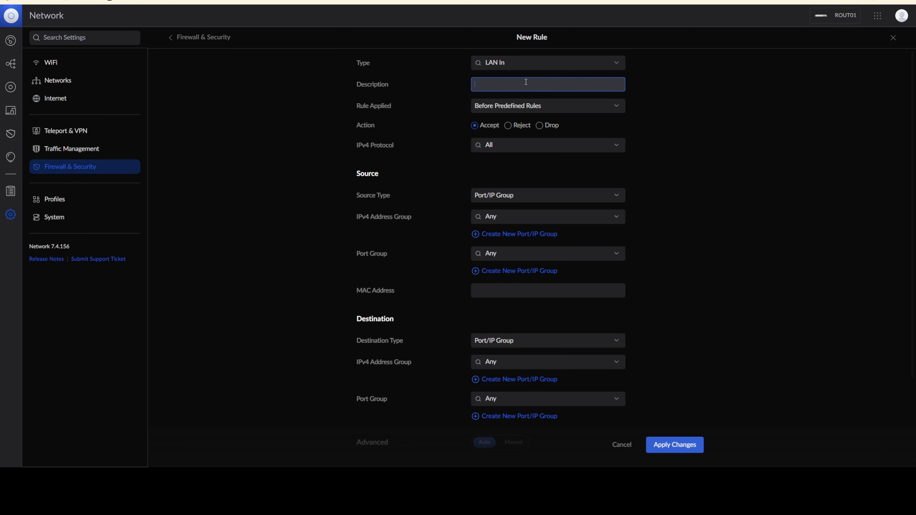
type("10GT - Allow Main LAN to access all VLANS")
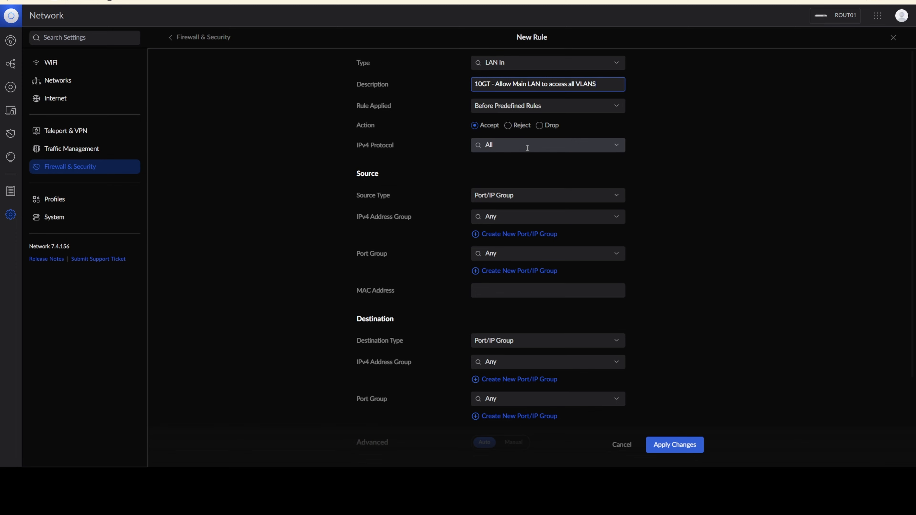
Step: Set the rule's source type to Network and choose the Default network as the source
scroll(527, 148, "down", 2)
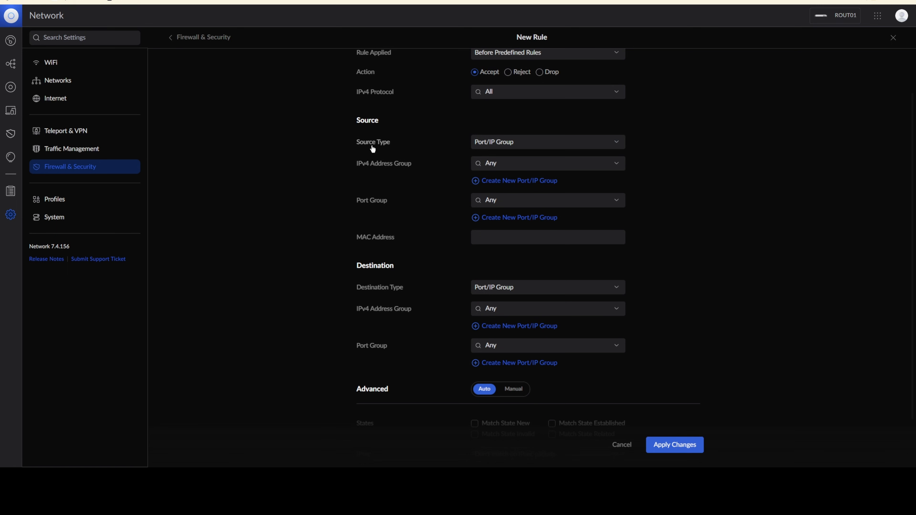
left_click(524, 142)
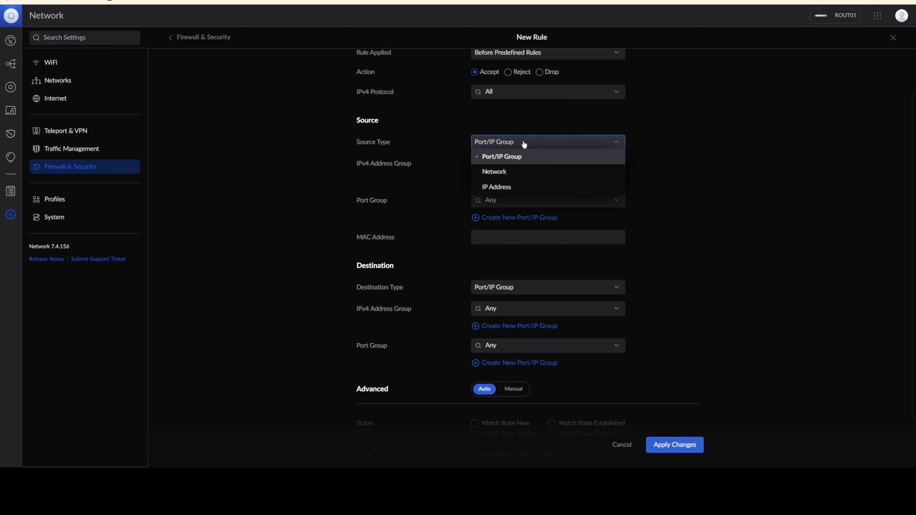
left_click(505, 172)
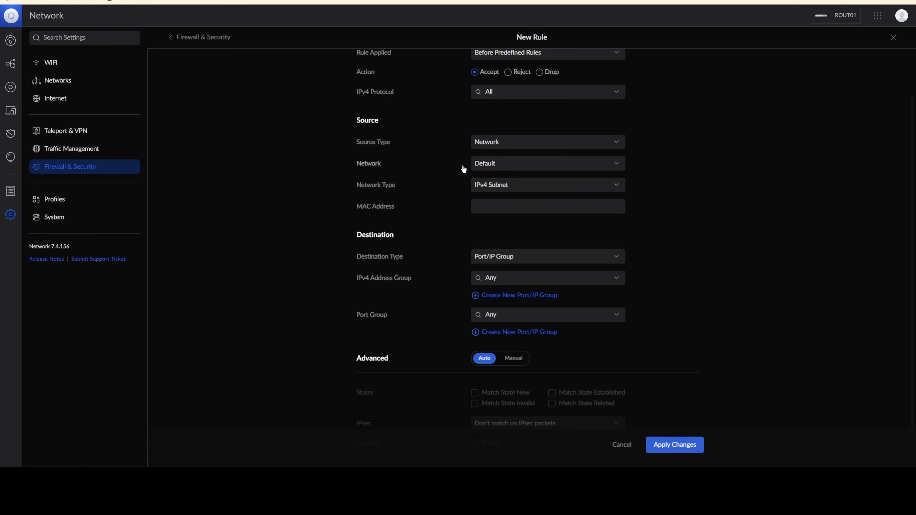
left_click(494, 166)
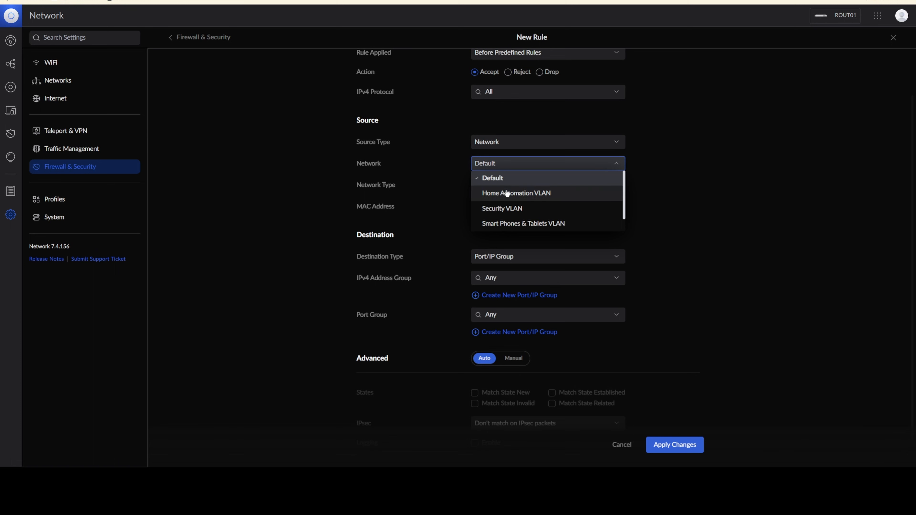
left_click(492, 178)
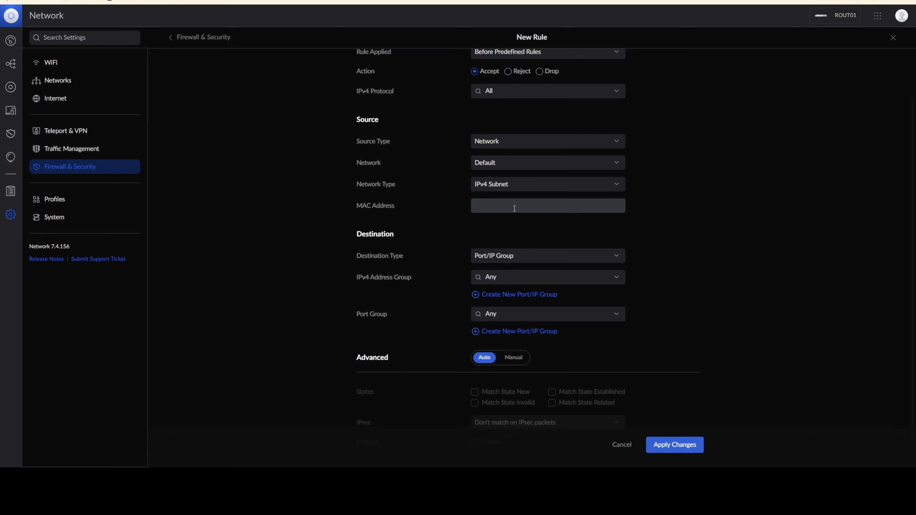
Step: Set the destination IPv4 address group to RFC1918 and save the firewall rule
scroll(515, 211, "down", 1)
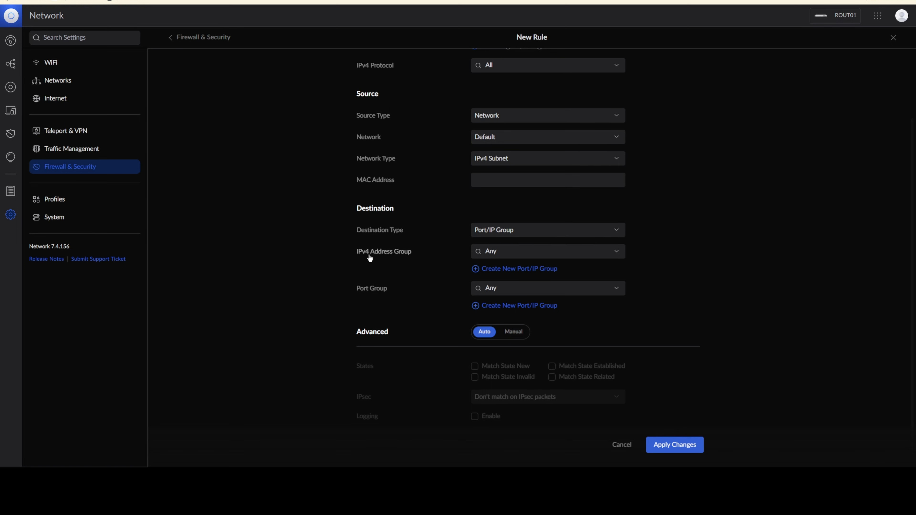
left_click(523, 253)
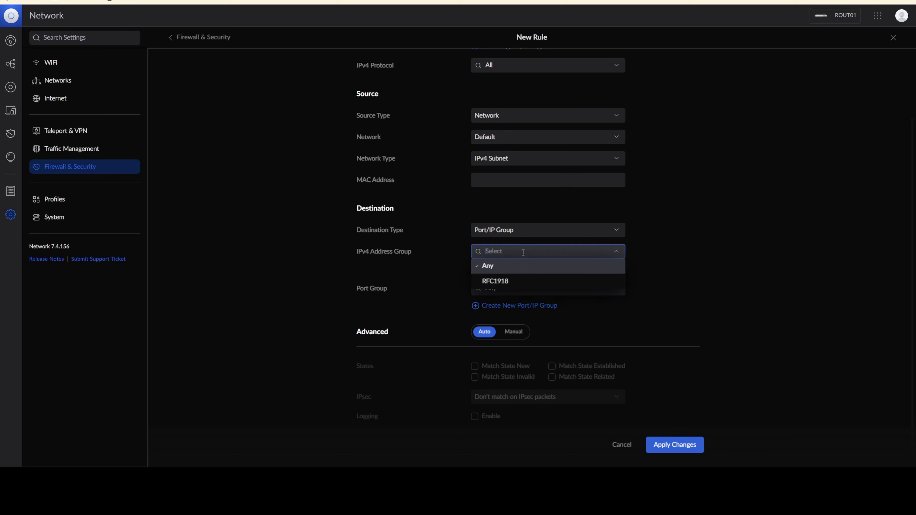
left_click(497, 284)
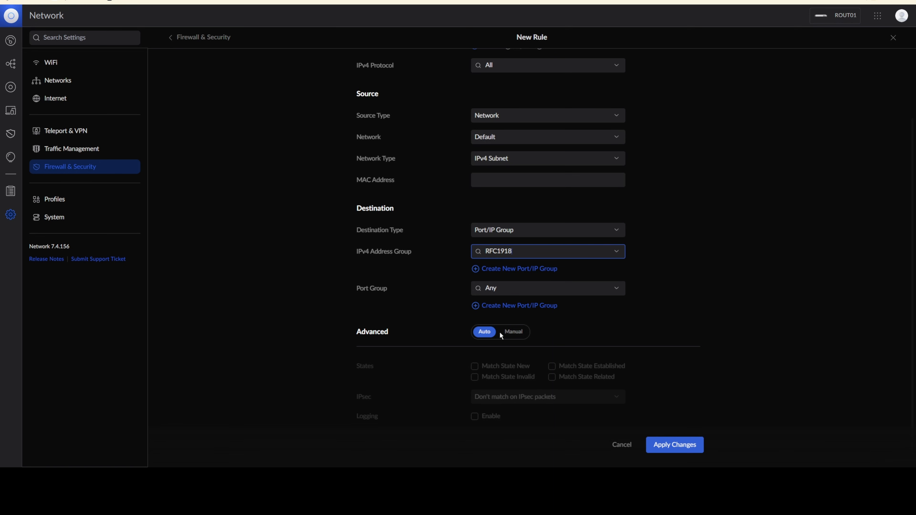
left_click(685, 447)
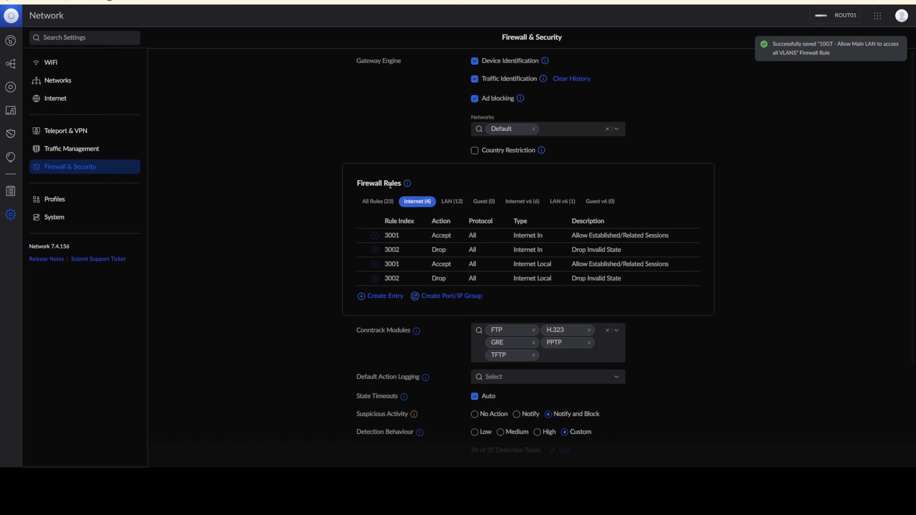
Step: From the LAN firewall rules, create a LAN In rule described as "10GT - Allow access to NAS from VLAN"
left_click(453, 203)
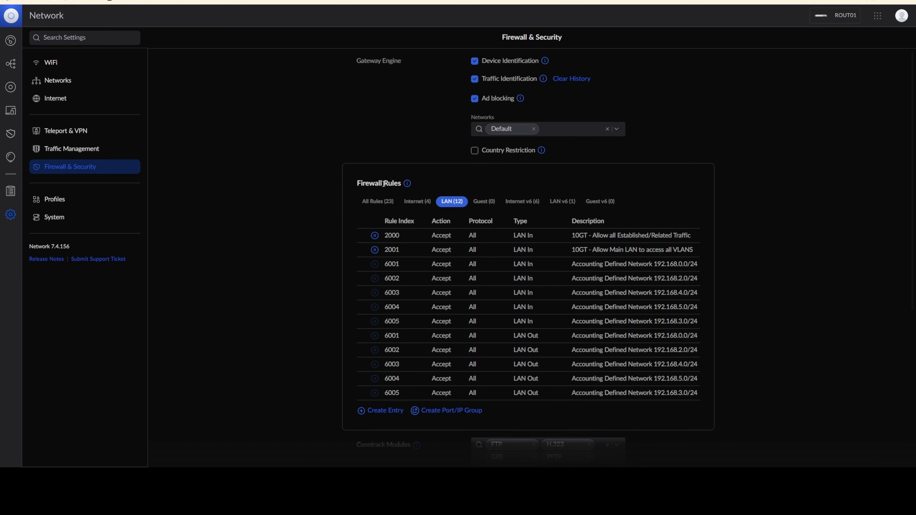
scroll(494, 295, "down", 1)
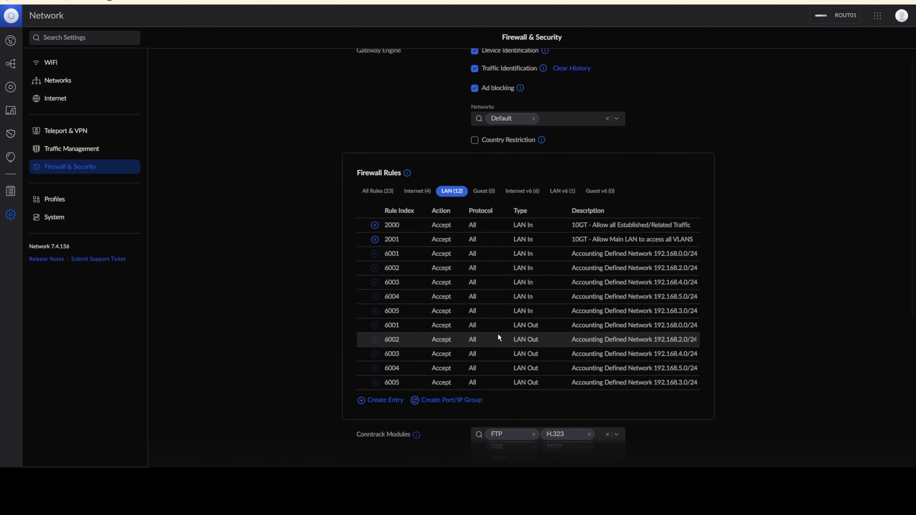
scroll(499, 337, "down", 2)
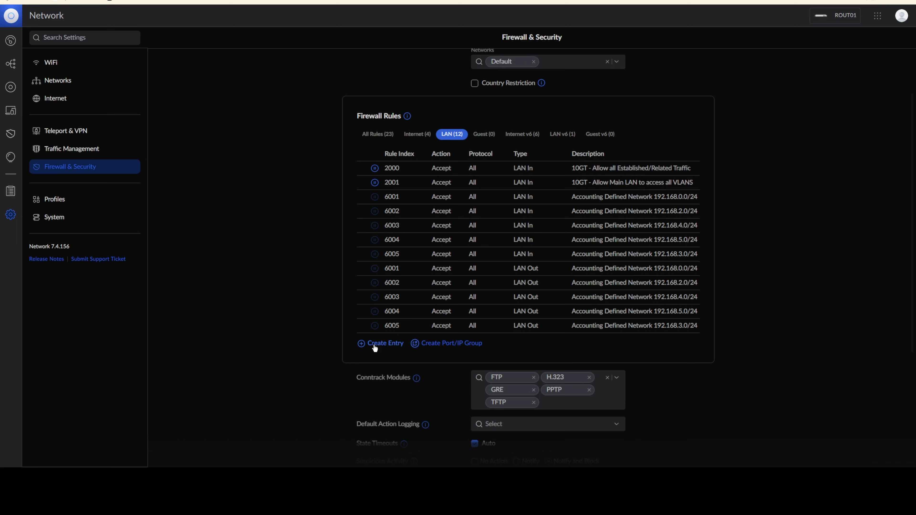
left_click(388, 345)
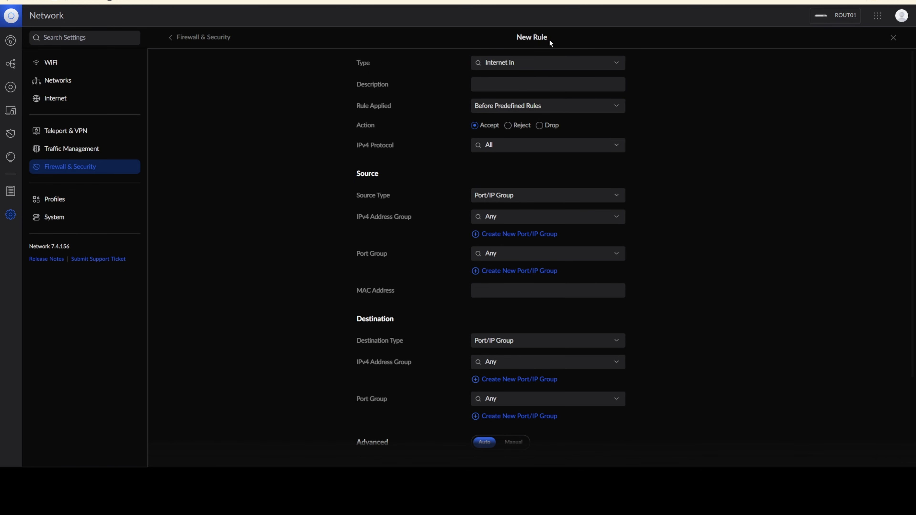
left_click(534, 65)
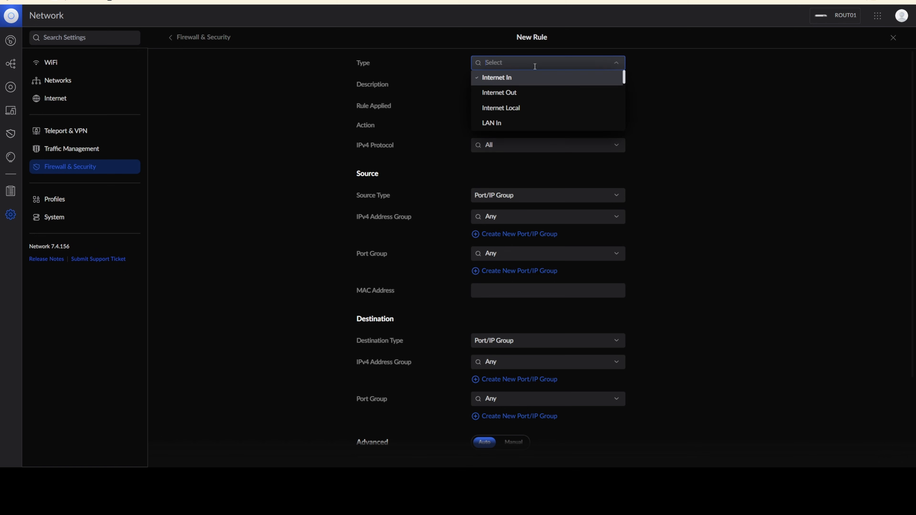
left_click(511, 123)
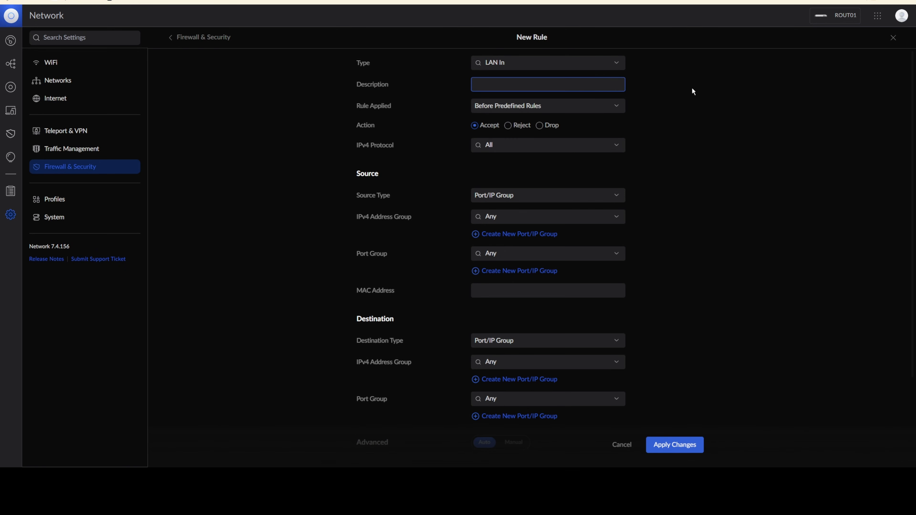
type("10GT - Allow access to NAS from VLAN")
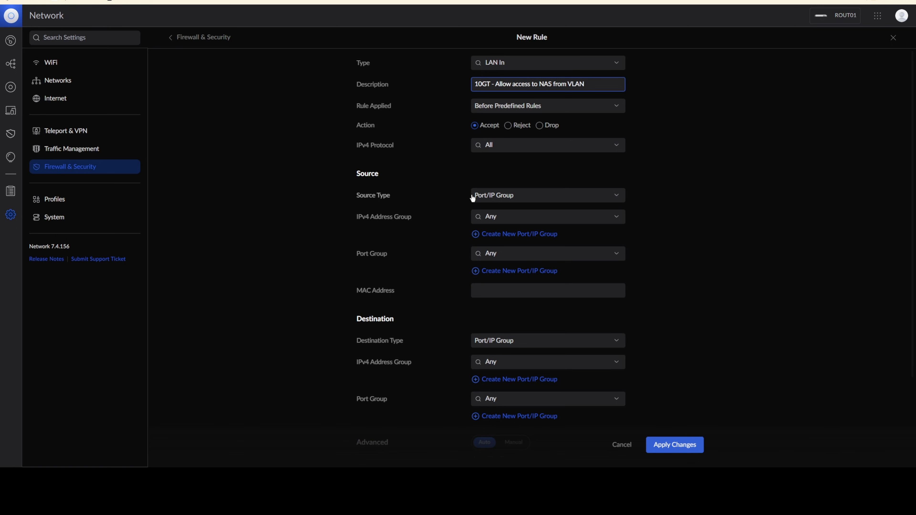
Step: Set the NAS rule's source type to Network and choose the Multi Media VLAN as the source
left_click(528, 198)
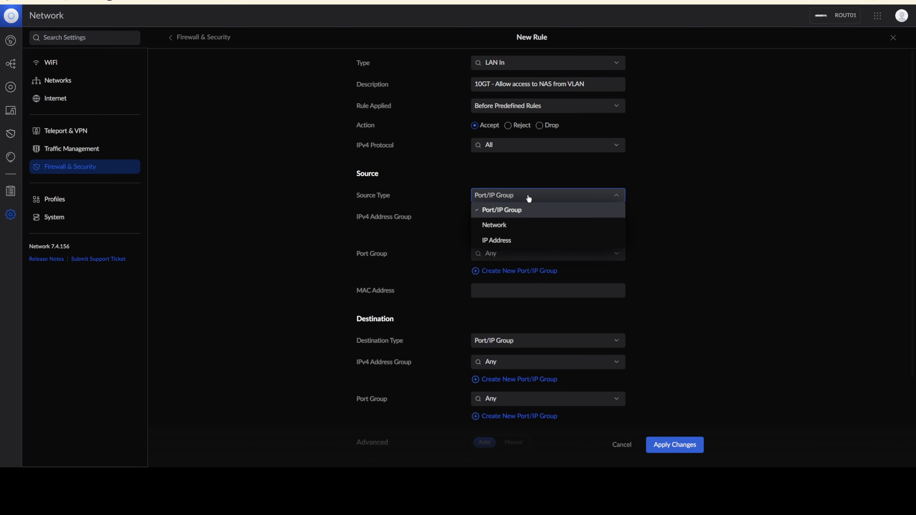
left_click(504, 225)
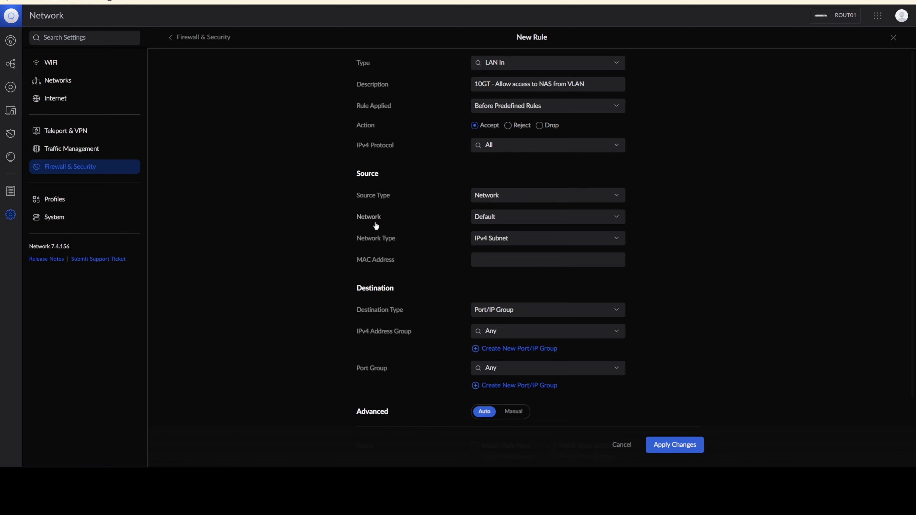
left_click(510, 218)
scroll(536, 249, "down", 1)
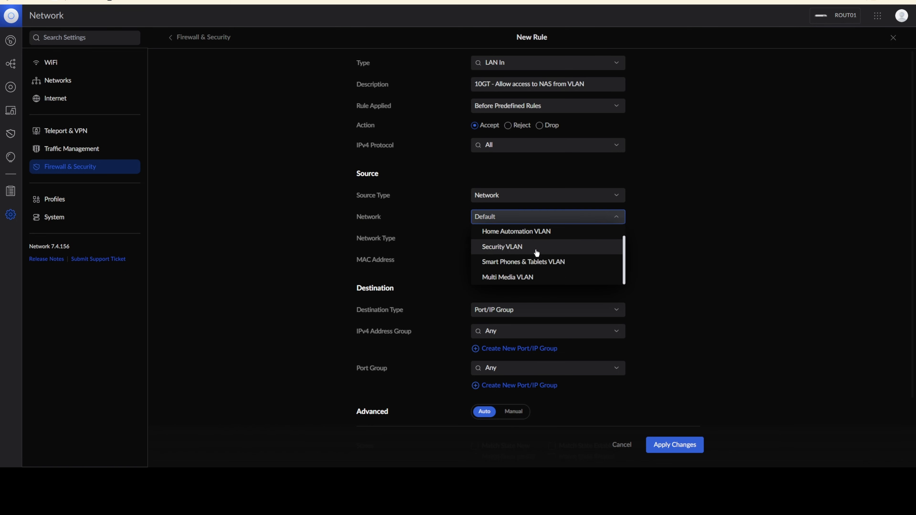
left_click(530, 277)
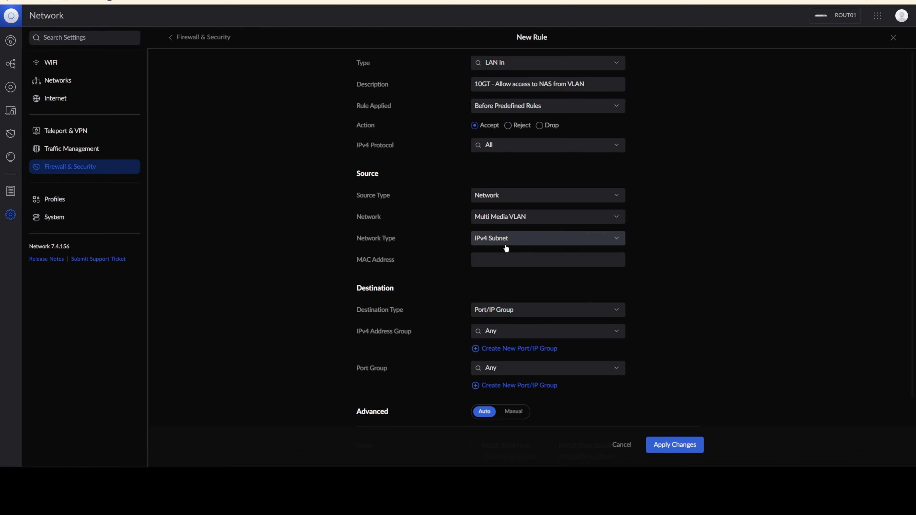
Step: Set the destination type to IP Address with IPv4 address 192.168.0.33 and save the NAS rule
scroll(419, 288, "down", 2)
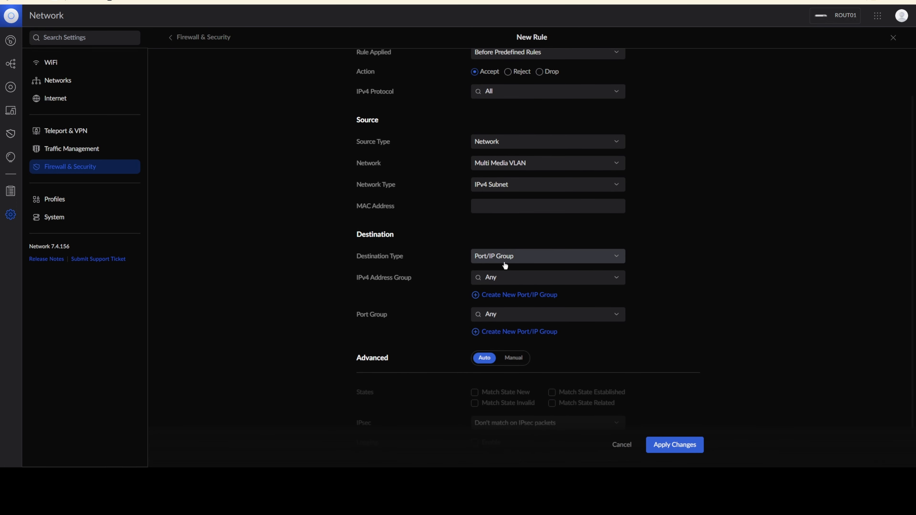
left_click(530, 257)
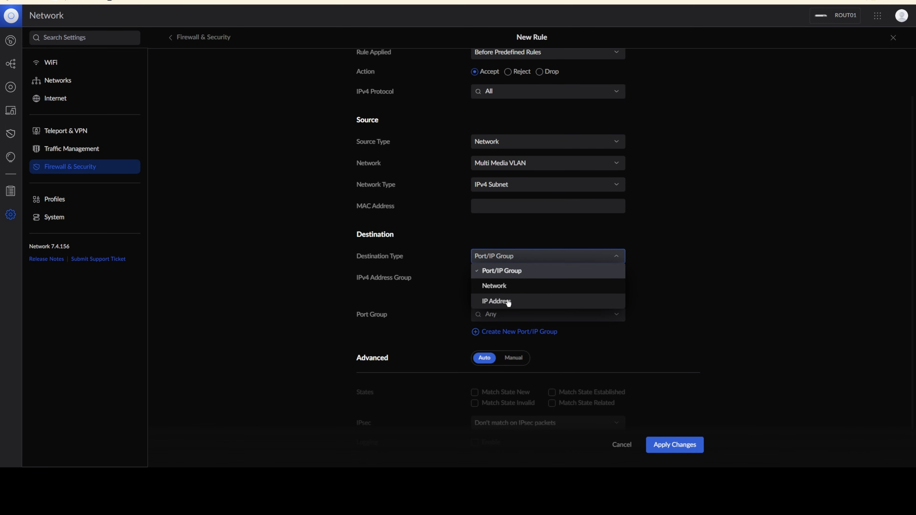
left_click(509, 301)
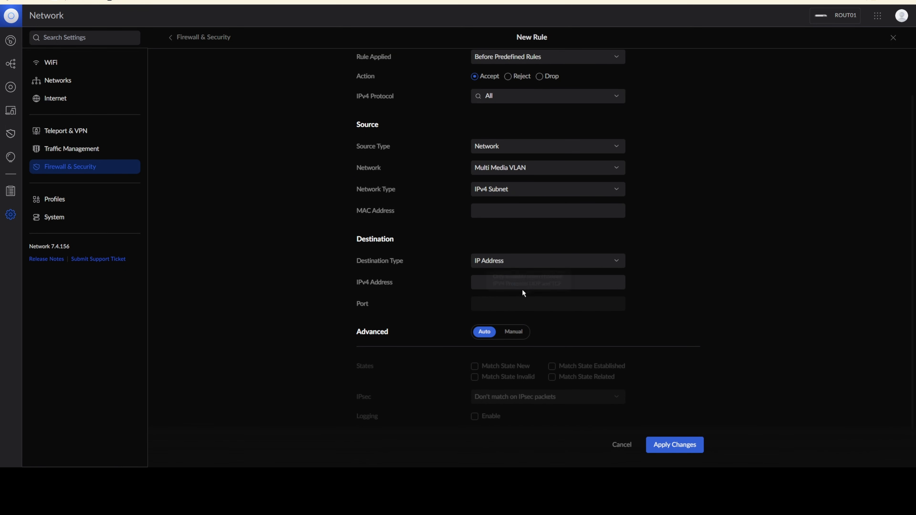
left_click(563, 282)
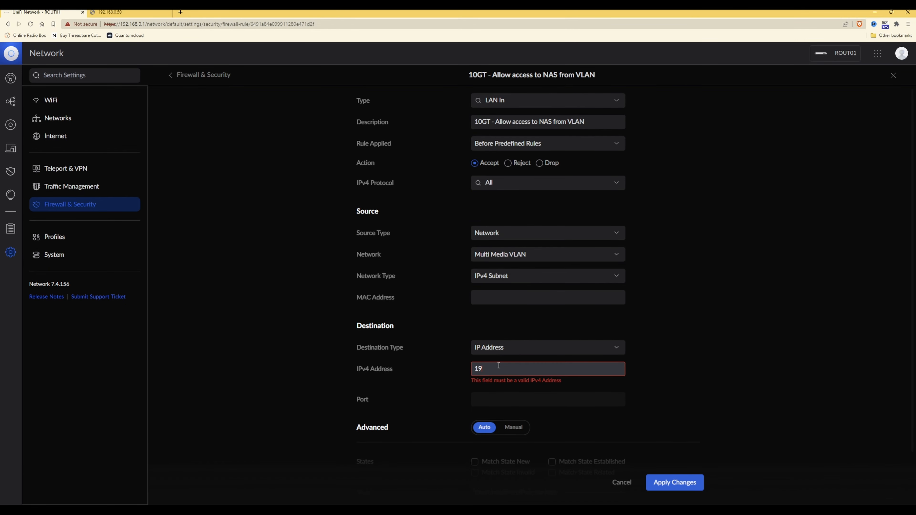
type("2.168.1.33")
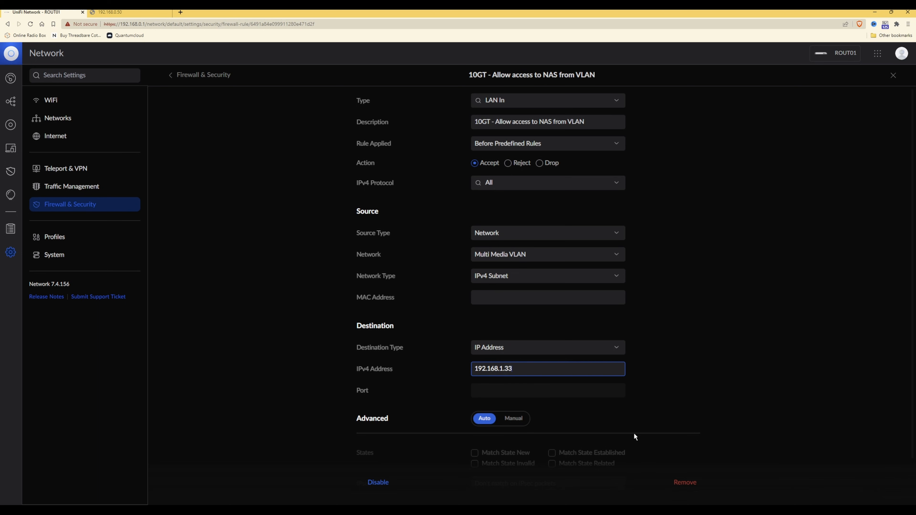
scroll(639, 436, "down", 1)
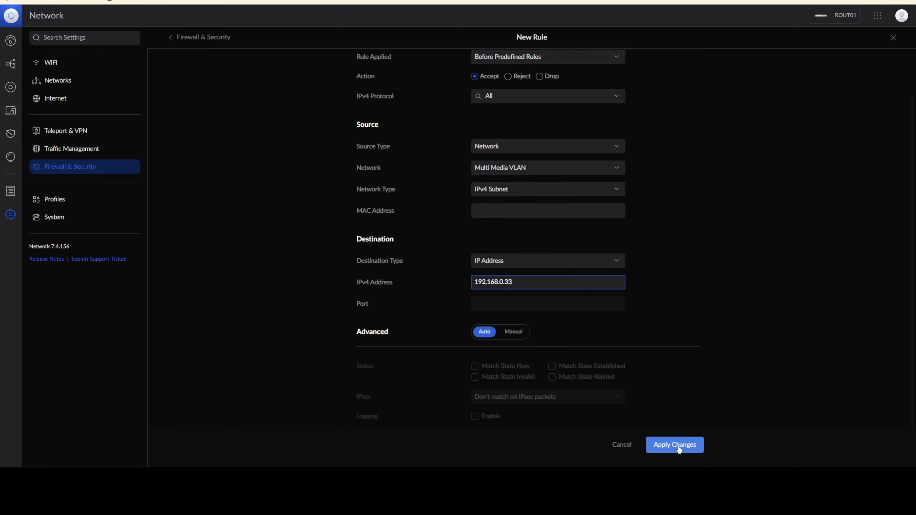
left_click(677, 446)
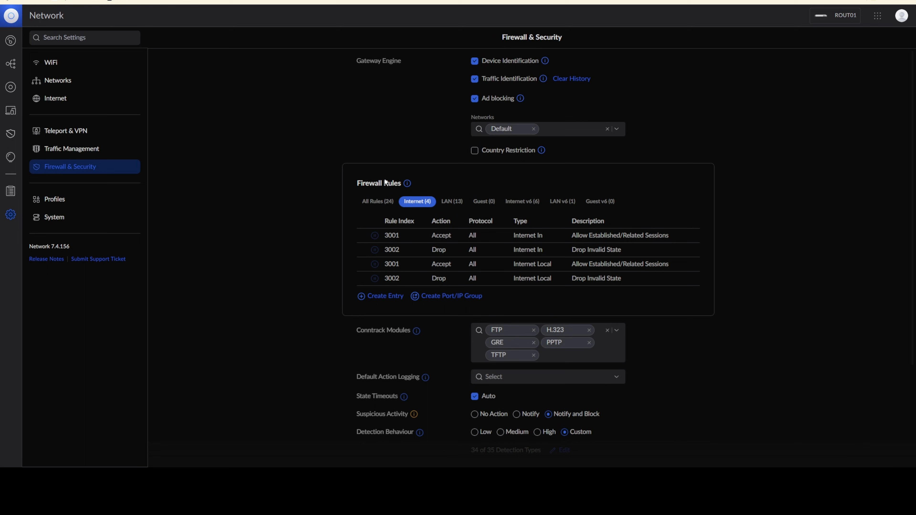
Step: From the LAN firewall rules, create a LAN In rule described as "10GT - Block all inter VLAN communication"
left_click(455, 203)
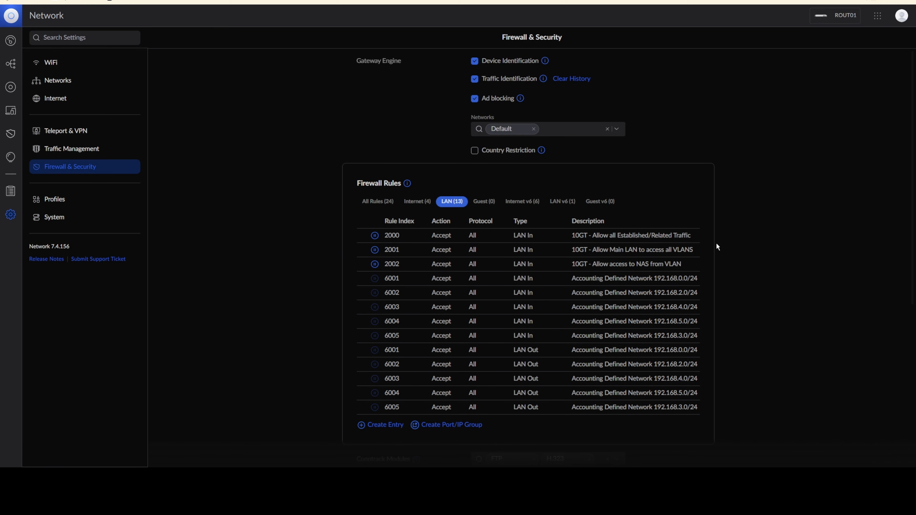
scroll(739, 240, "down", 2)
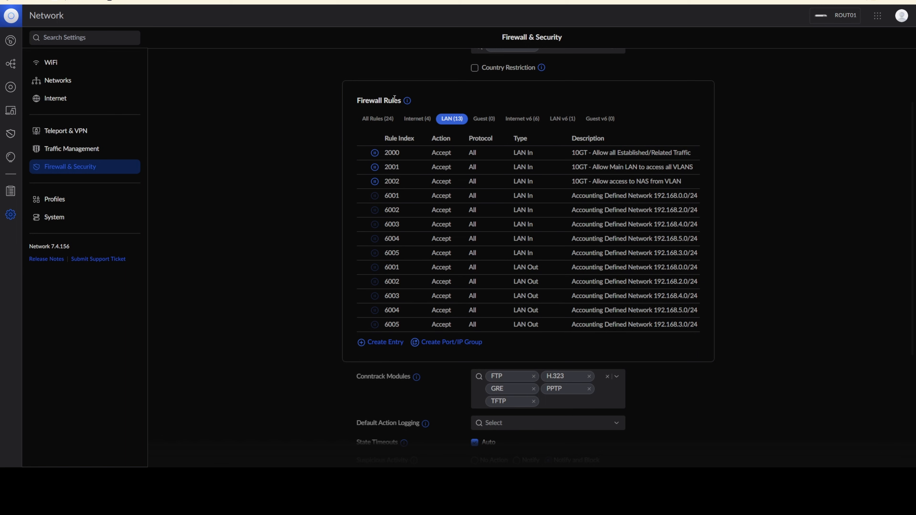
left_click(386, 342)
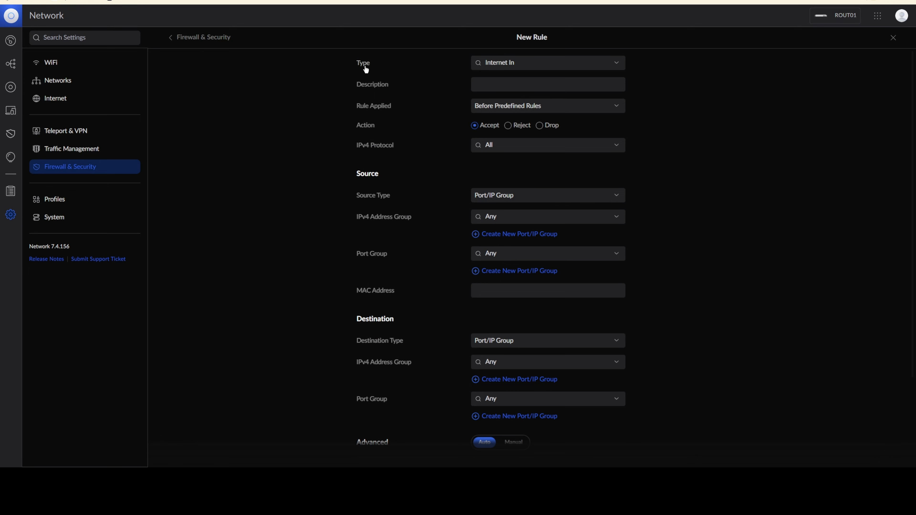
left_click(537, 62)
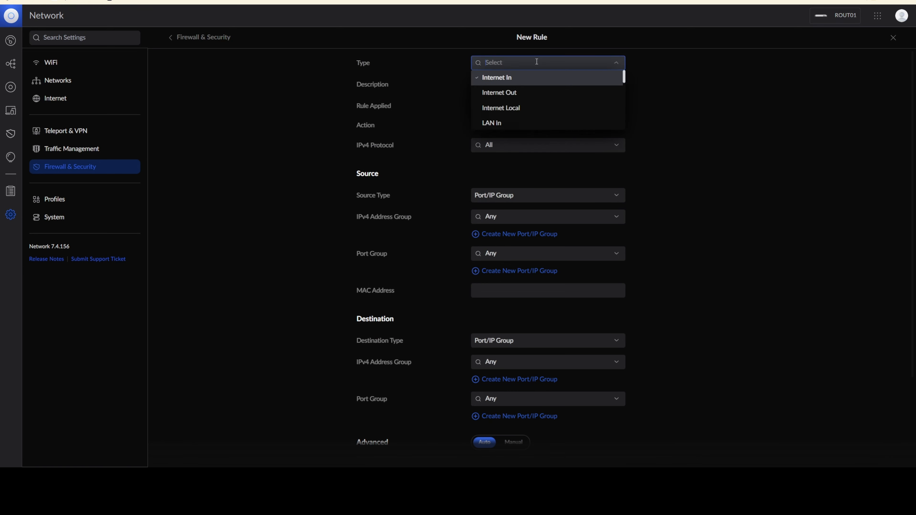
left_click(499, 124)
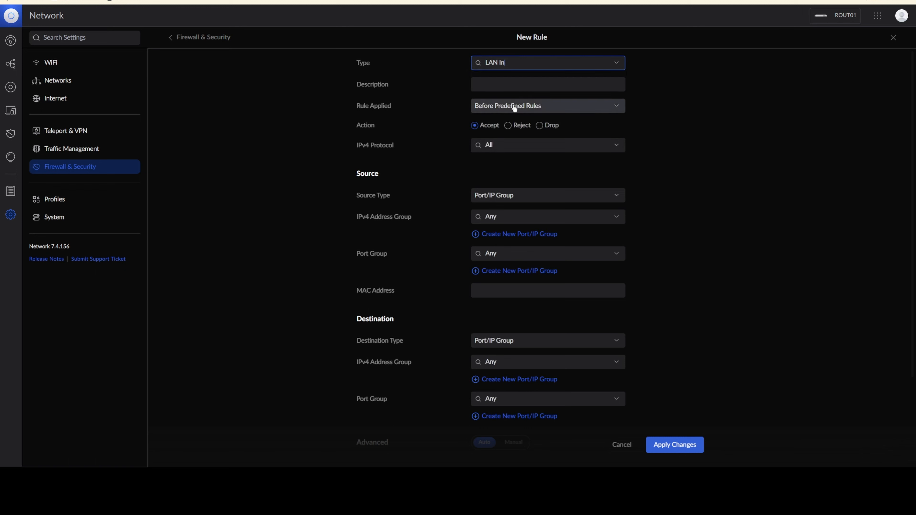
left_click(524, 82)
type("10GT - Blo")
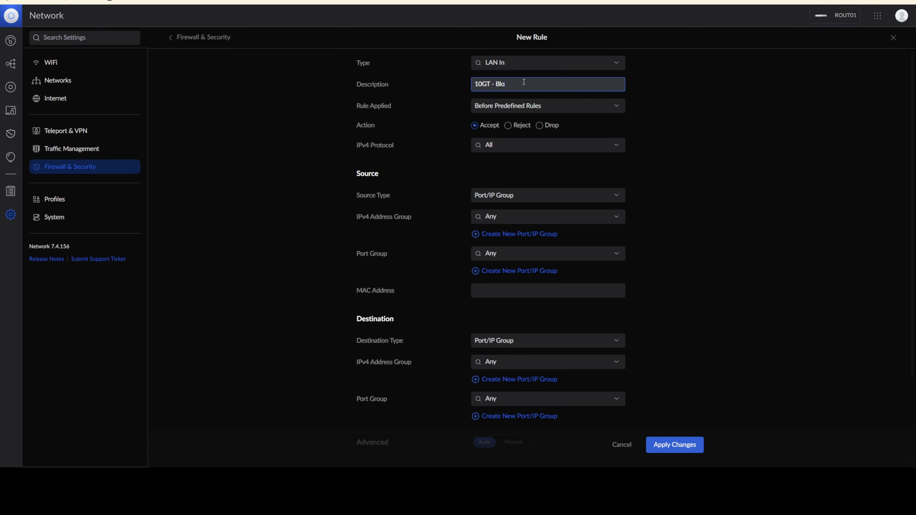
type("ck all inter VLAN communication")
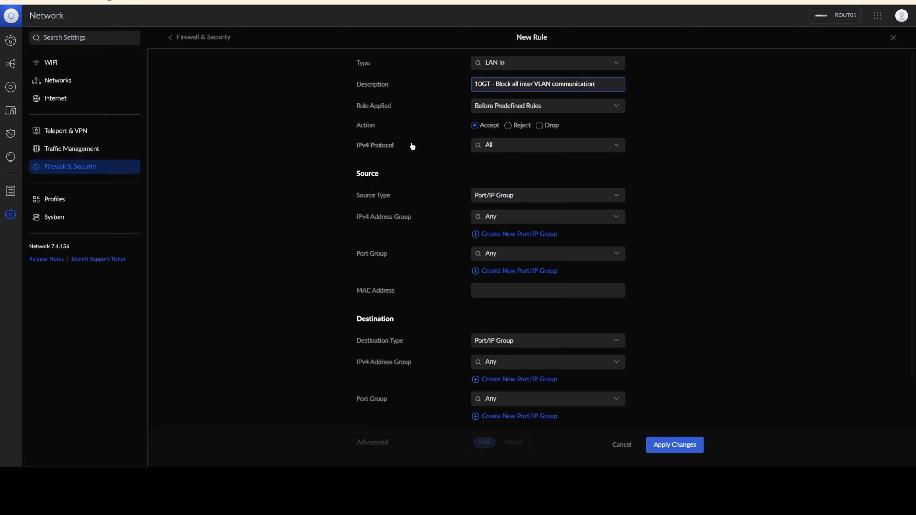
Step: Apply the blocking rule After the predefined rules and set its action to Drop
left_click(511, 106)
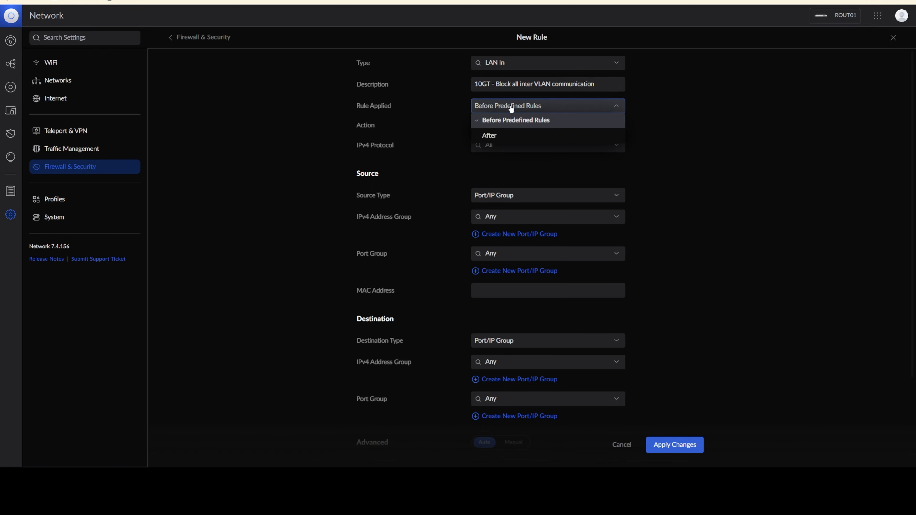
left_click(494, 136)
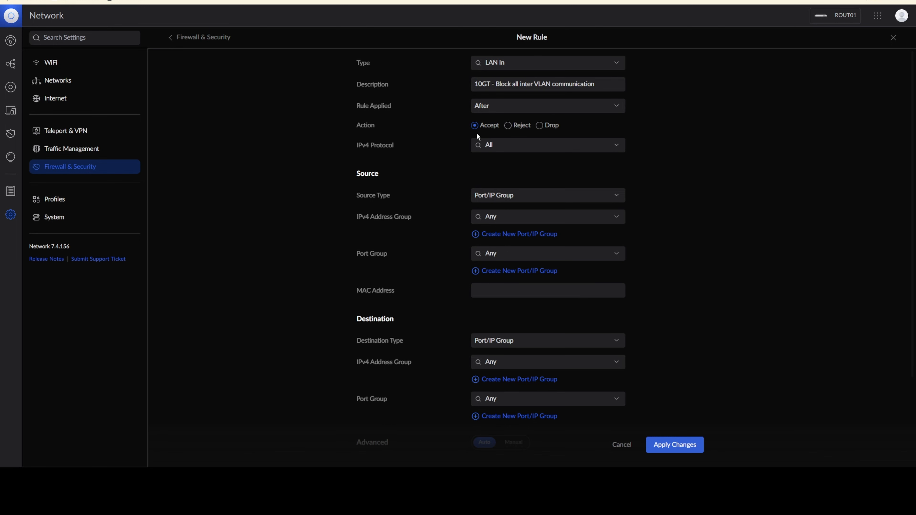
left_click(541, 126)
Step: Set the blocking rule's source IPv4 address group to RFC1918
scroll(651, 202, "down", 2)
scroll(651, 202, "down", 3)
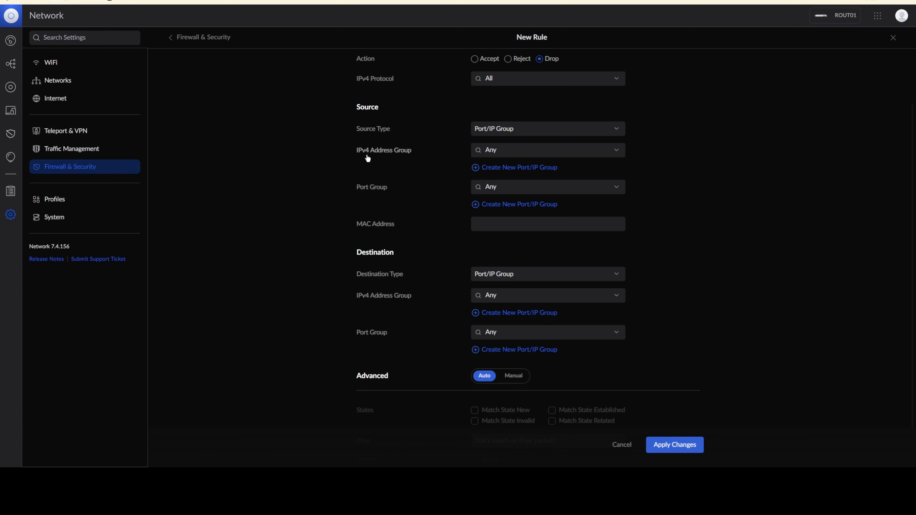
left_click(531, 151)
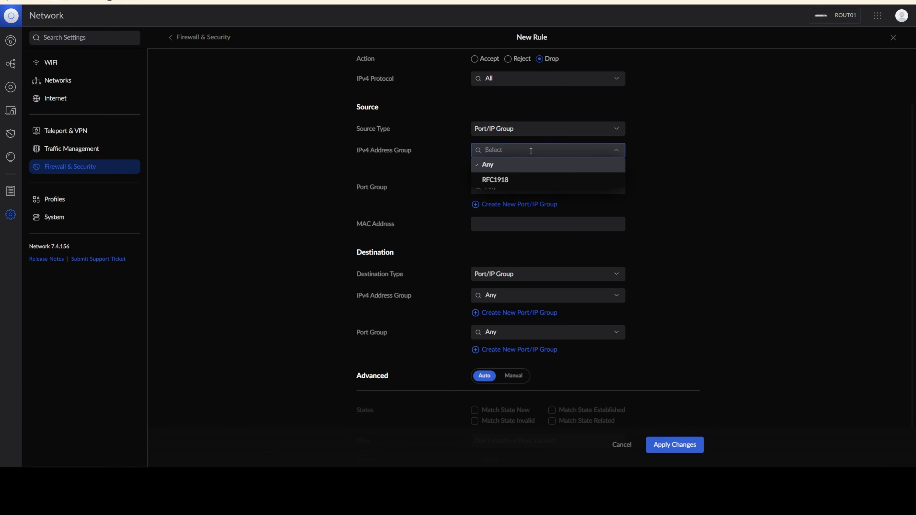
left_click(506, 180)
Step: Set the destination IPv4 address group to RFC1918, save the blocking rule and display the LAN firewall rules
scroll(433, 152, "down", 1)
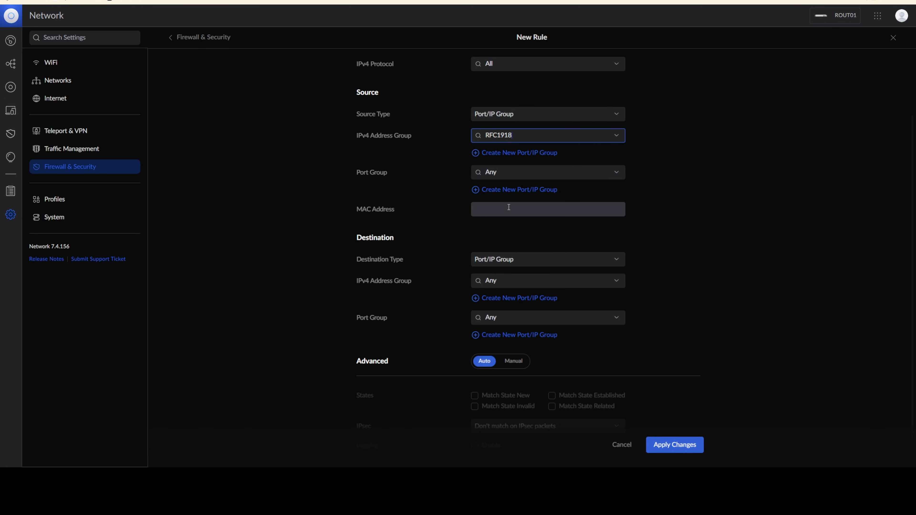
scroll(509, 207, "down", 1)
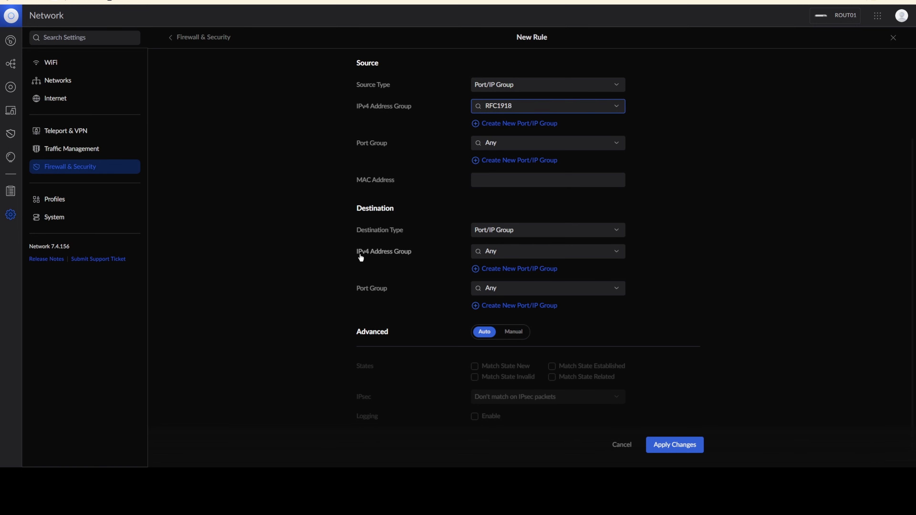
left_click(515, 251)
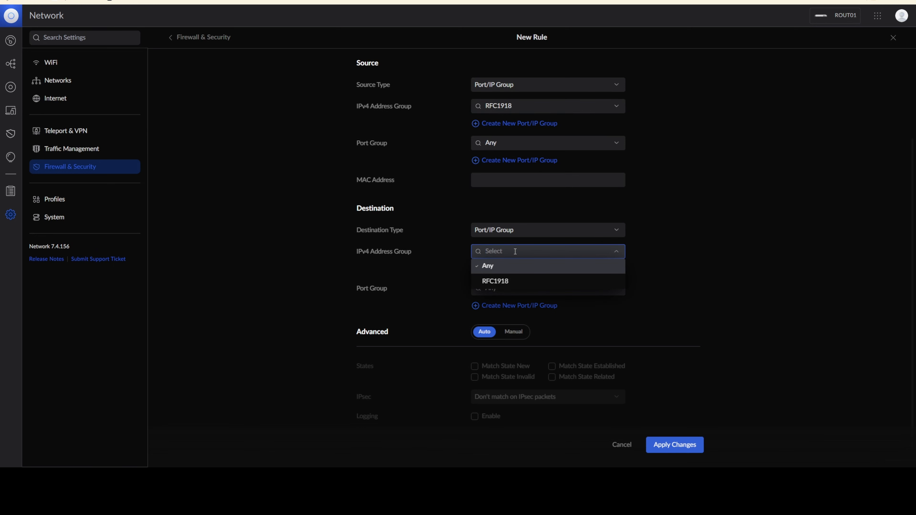
left_click(495, 281)
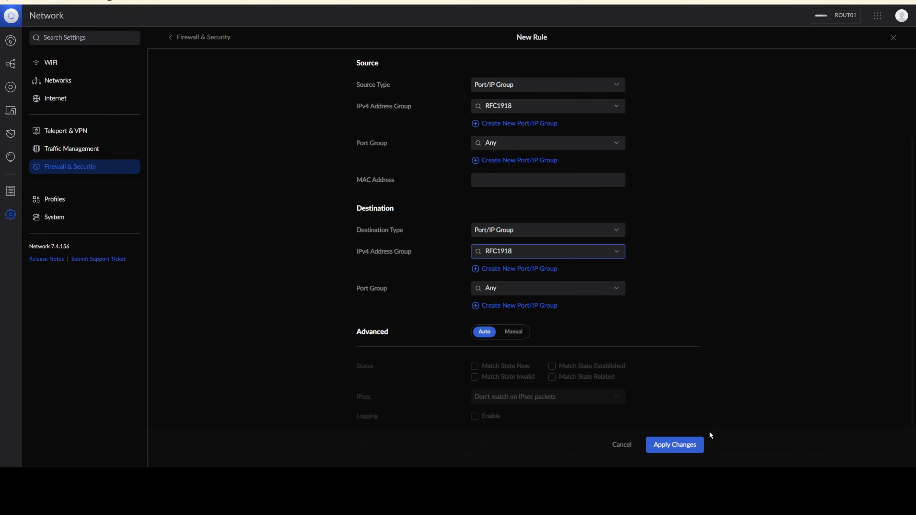
left_click(678, 445)
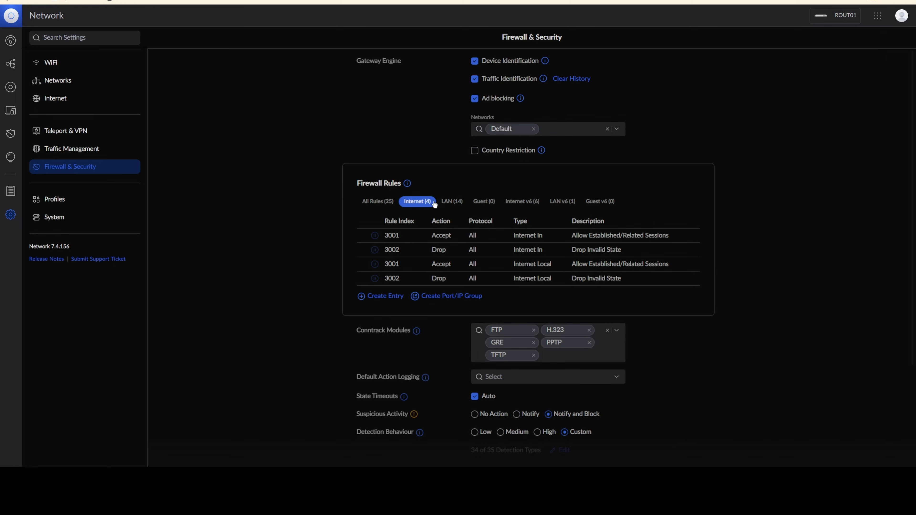
left_click(453, 202)
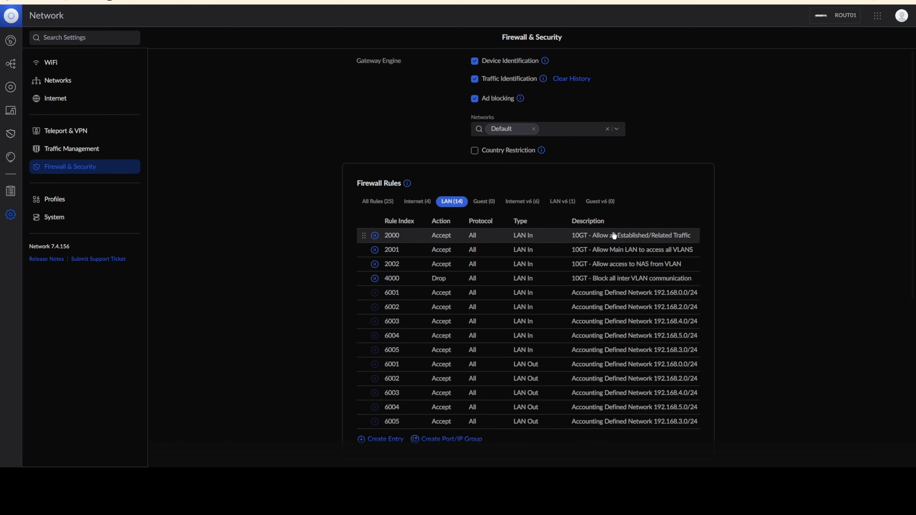